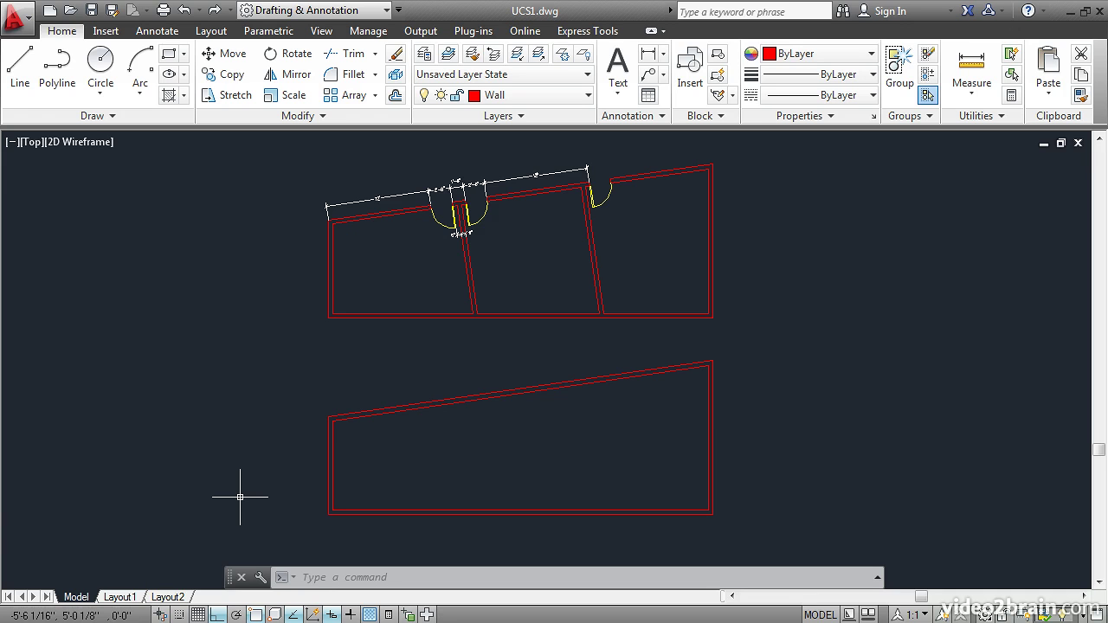
# Turn on the display of the UCS icon with the UCSICON command.
pyautogui.write('UCS')
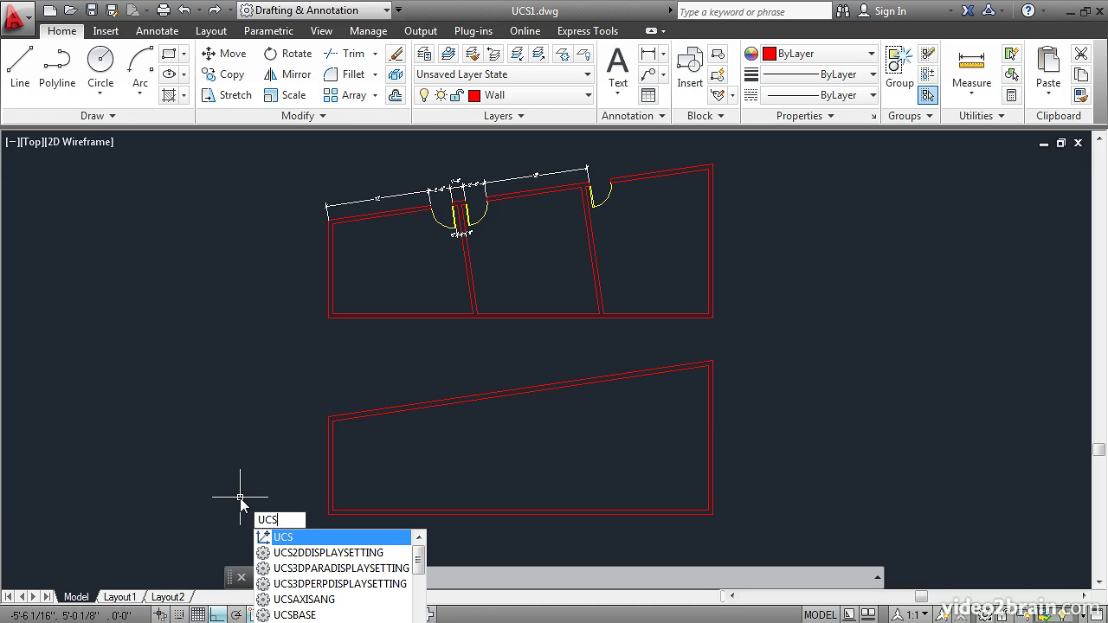
pyautogui.write('ICON')
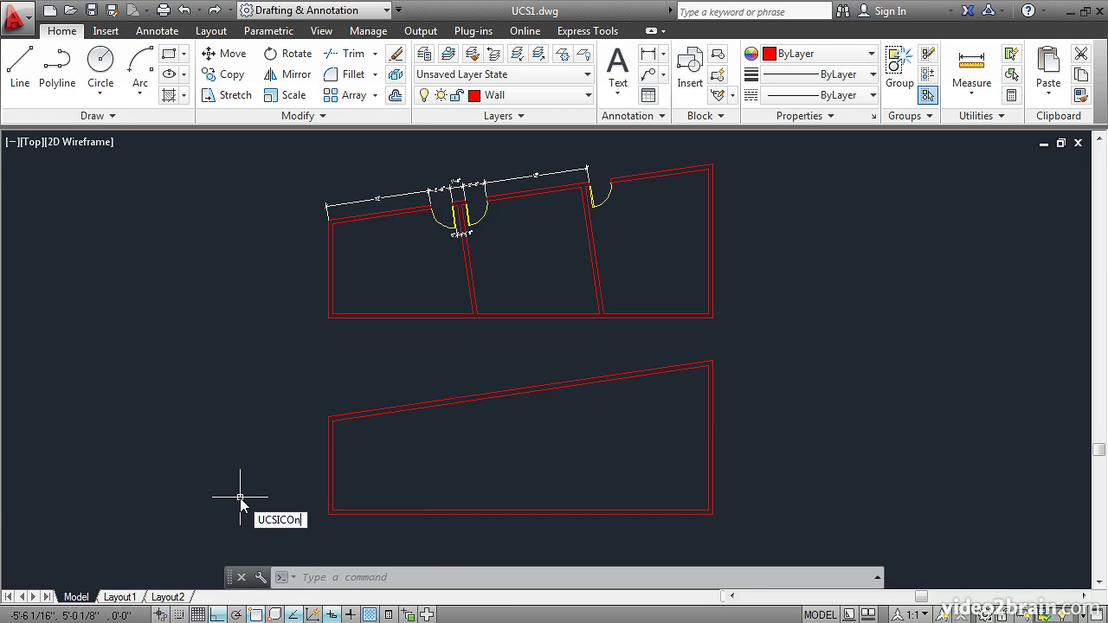
pyautogui.press('Return')
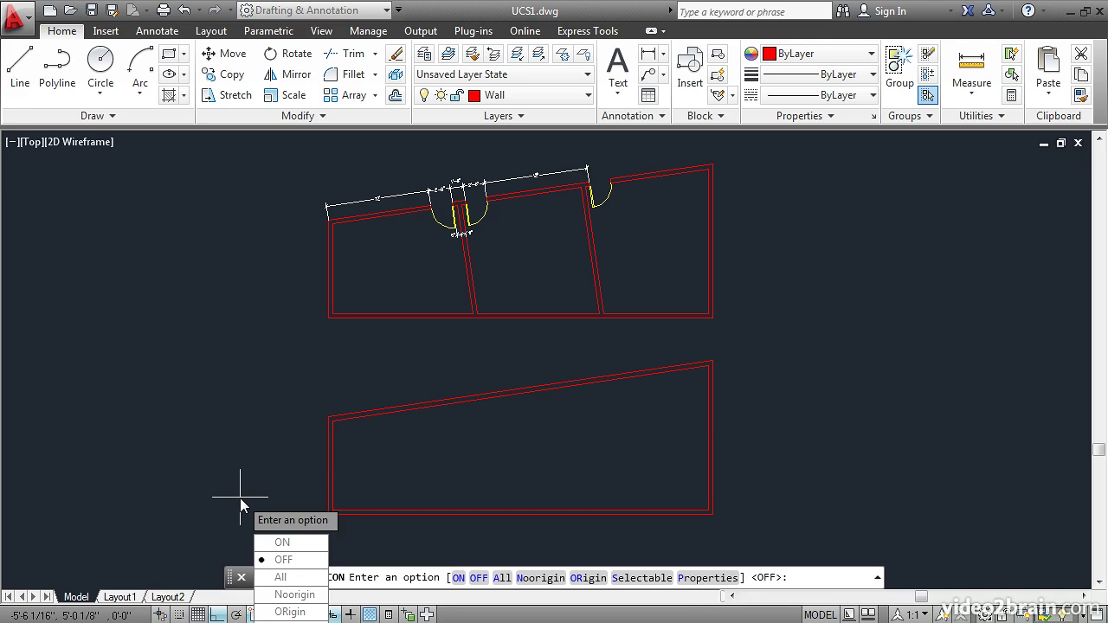
pyautogui.click(458, 578)
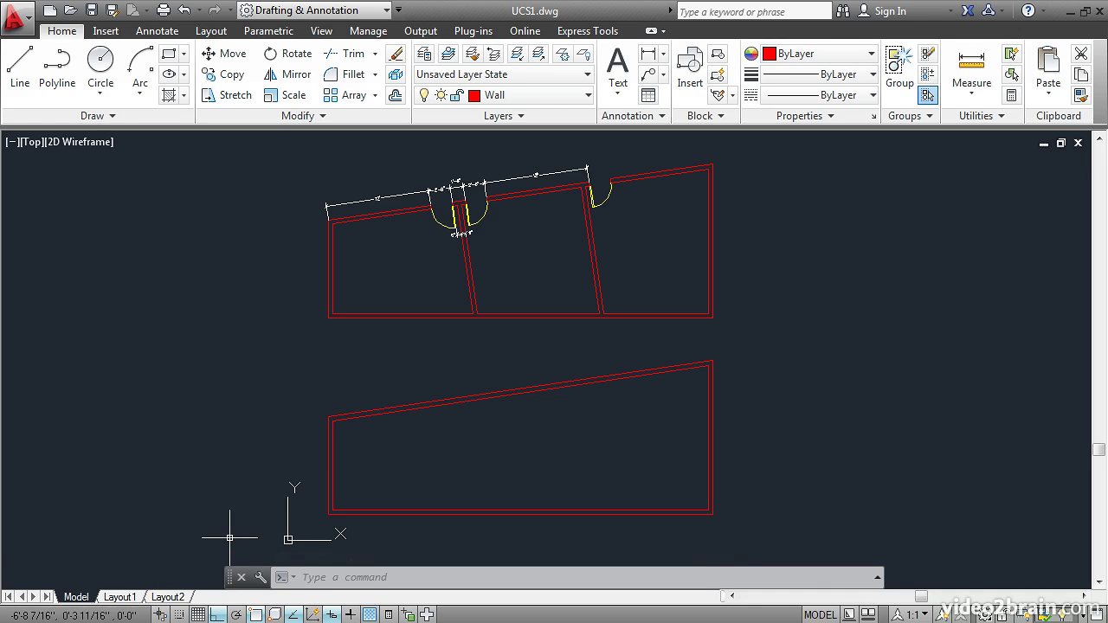
# Rotate the UCS with Ortho off by redirecting its X axis diagonally up to a point inside the lower floor plan.
pyautogui.click(284, 542)
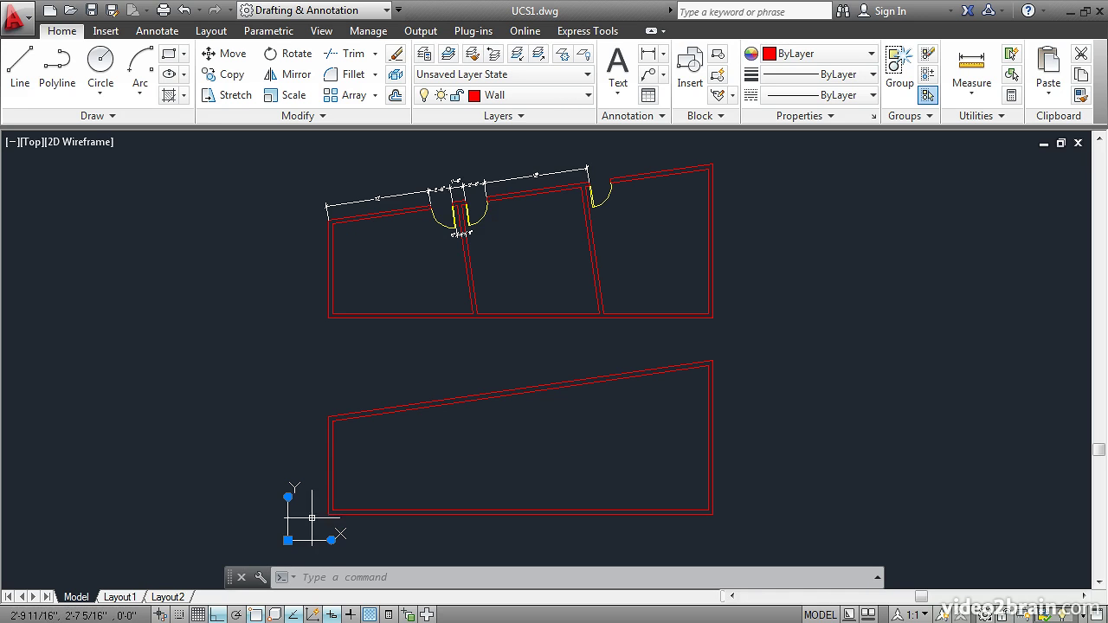
pyautogui.moveTo(332, 541)
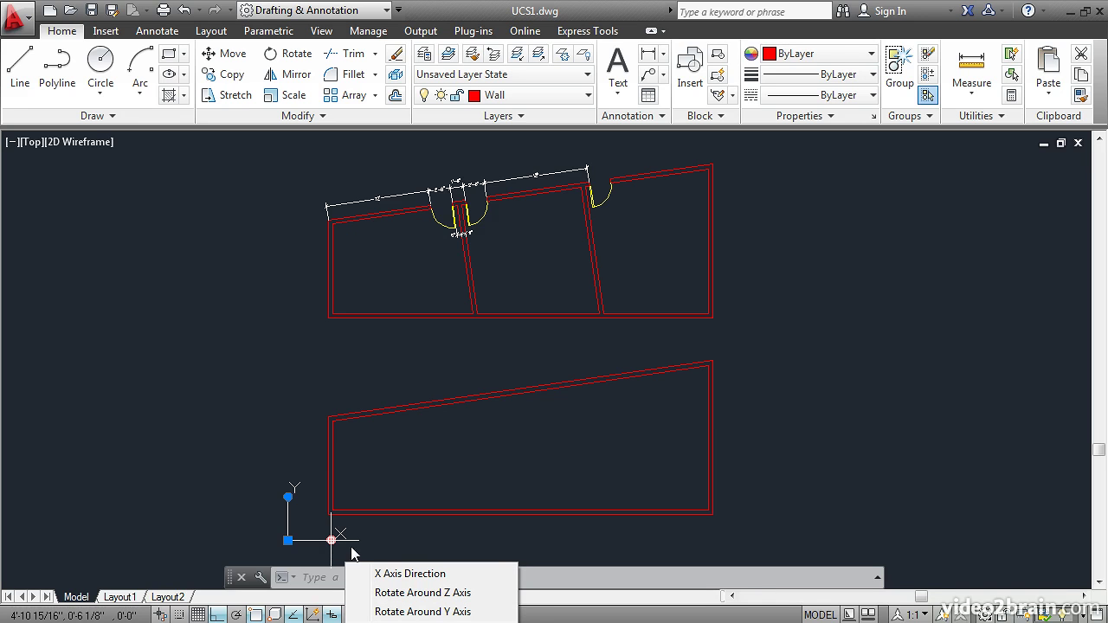
pyautogui.click(385, 576)
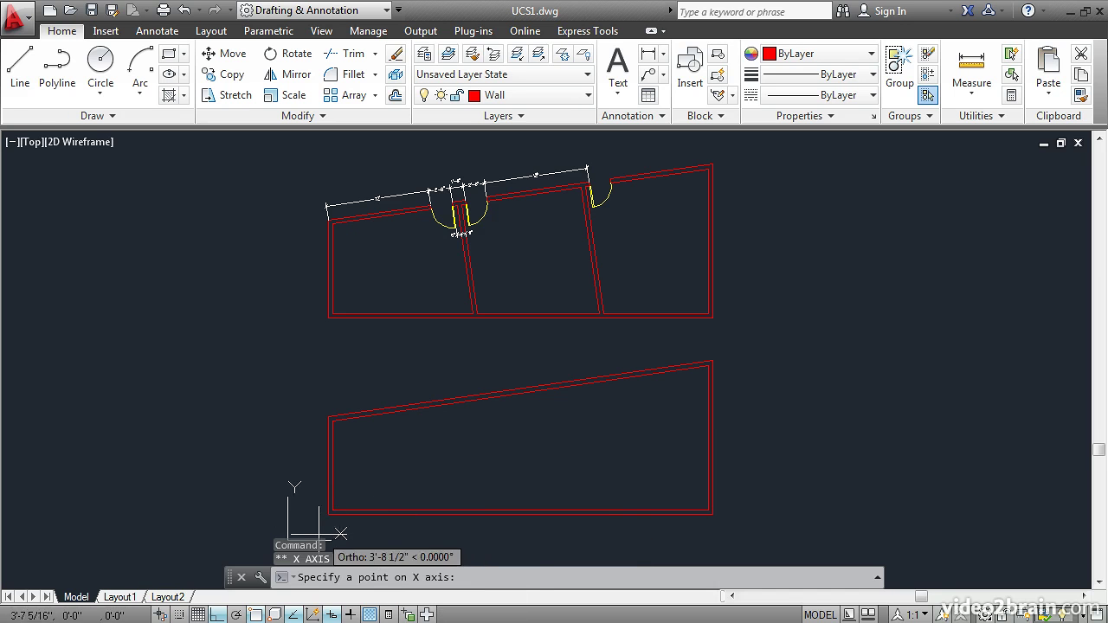
pyautogui.press('F8')
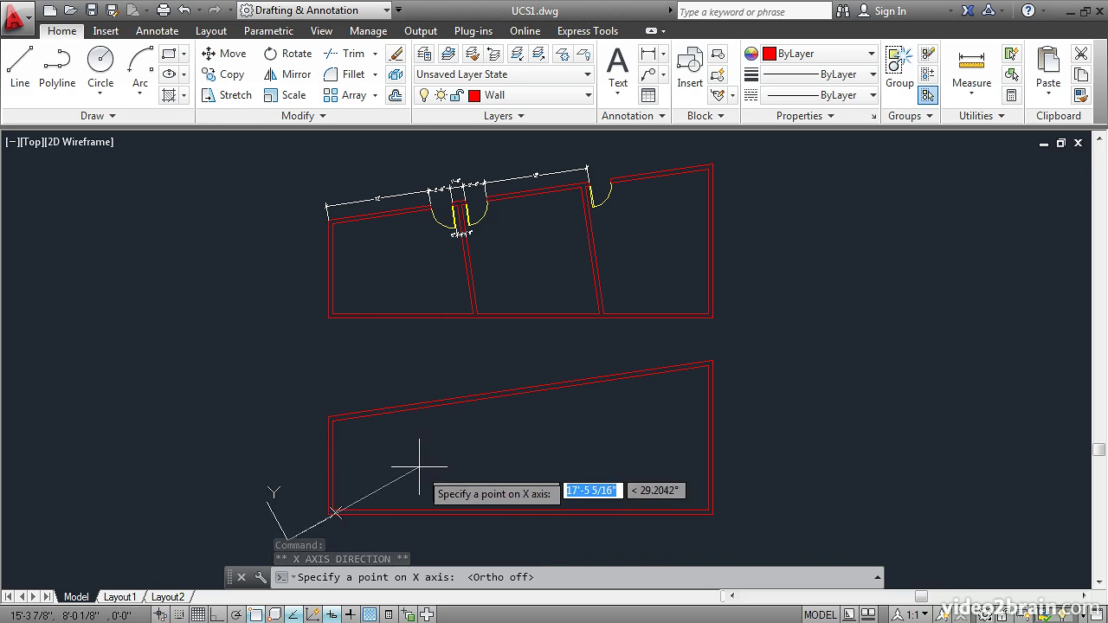
pyautogui.click(377, 449)
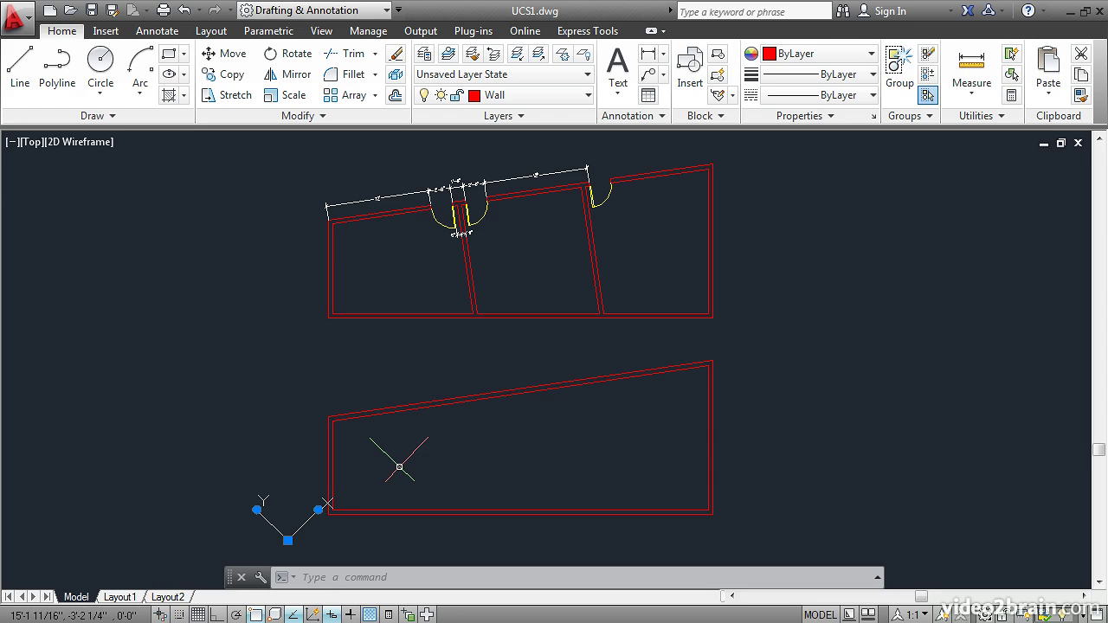
pyautogui.press('Escape')
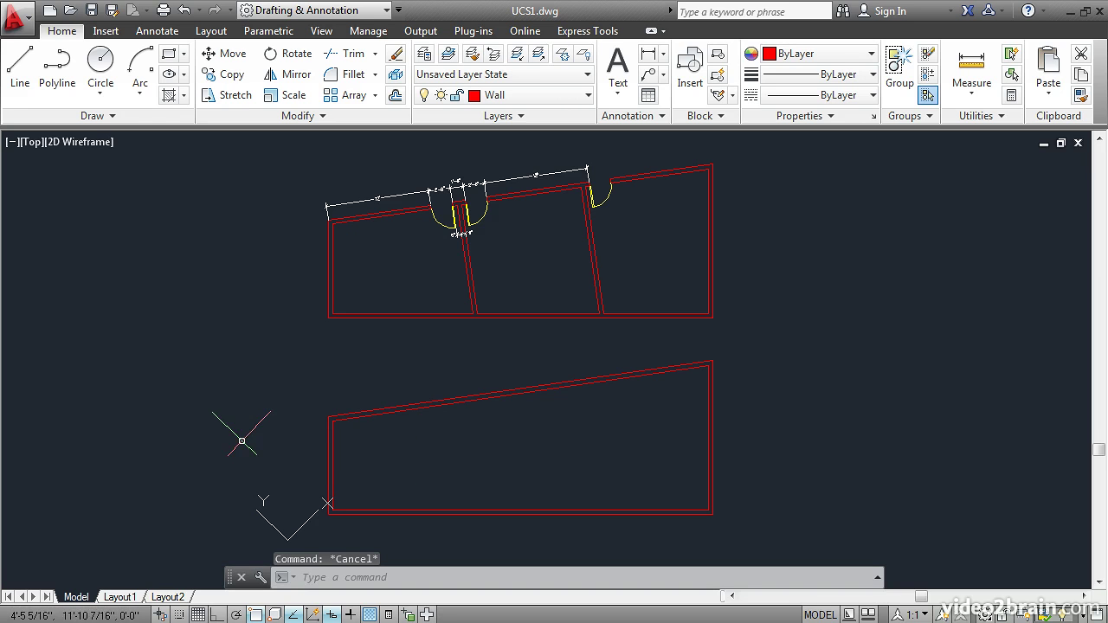
# Enable Ortho and draw four connected line segments along the rotated axes in the empty area left of the floor plans.
pyautogui.click(218, 614)
pyautogui.click(21, 74)
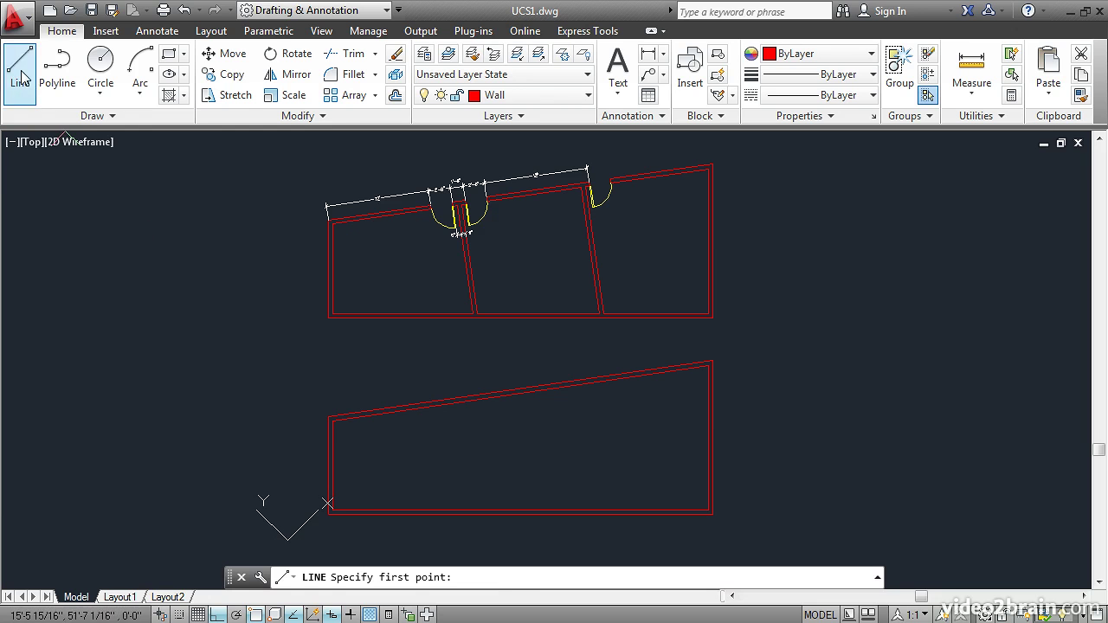
pyautogui.click(147, 397)
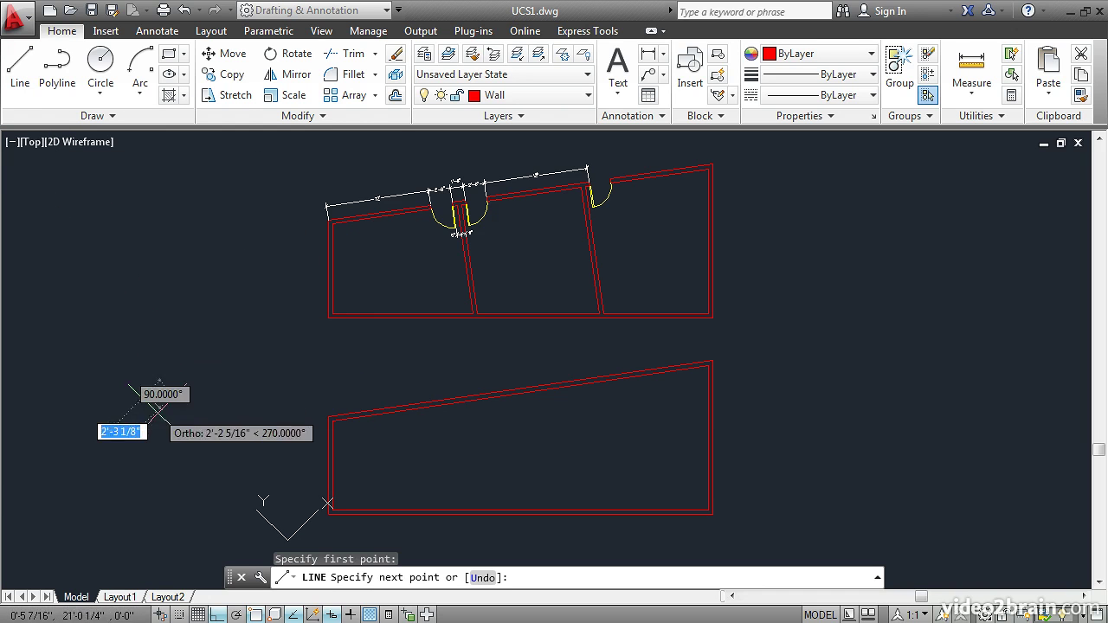
pyautogui.click(200, 448)
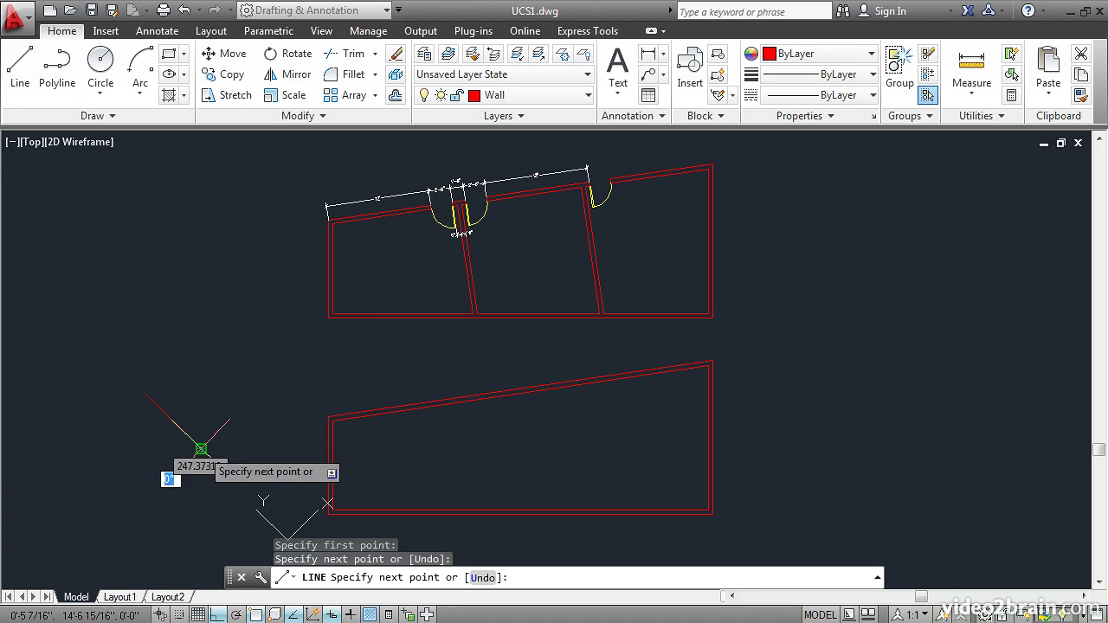
pyautogui.click(247, 371)
pyautogui.click(231, 359)
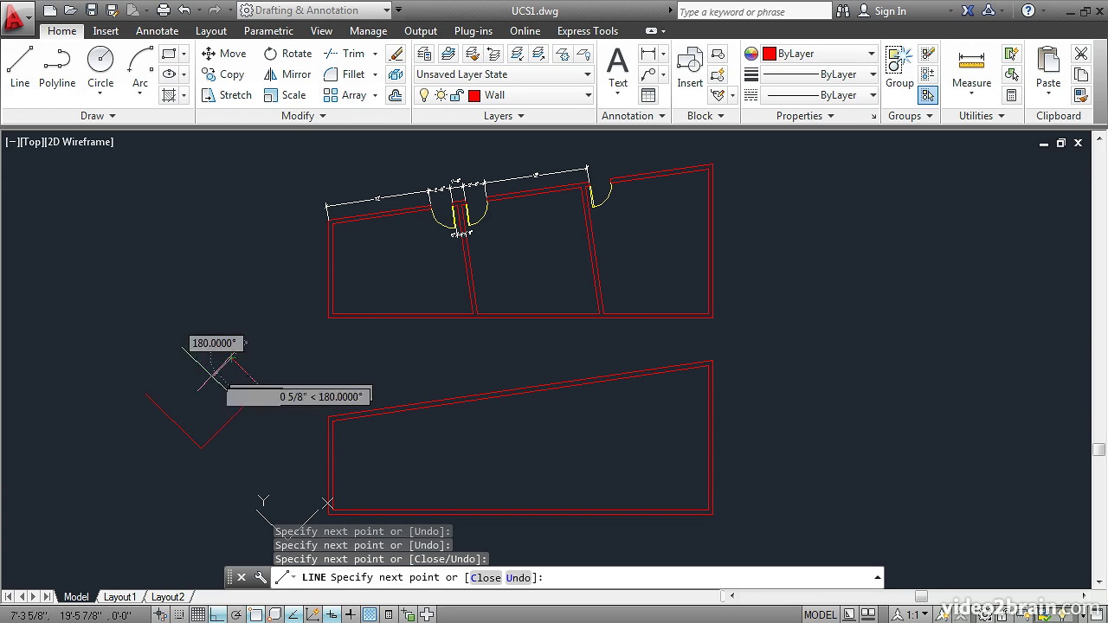
pyautogui.click(136, 454)
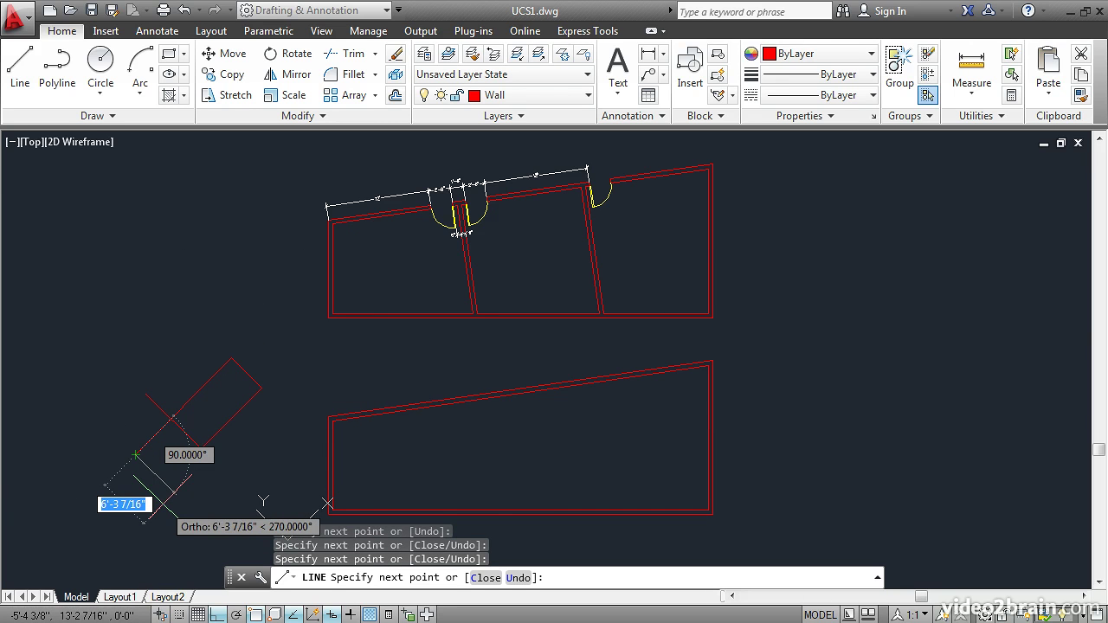
pyautogui.press('Return')
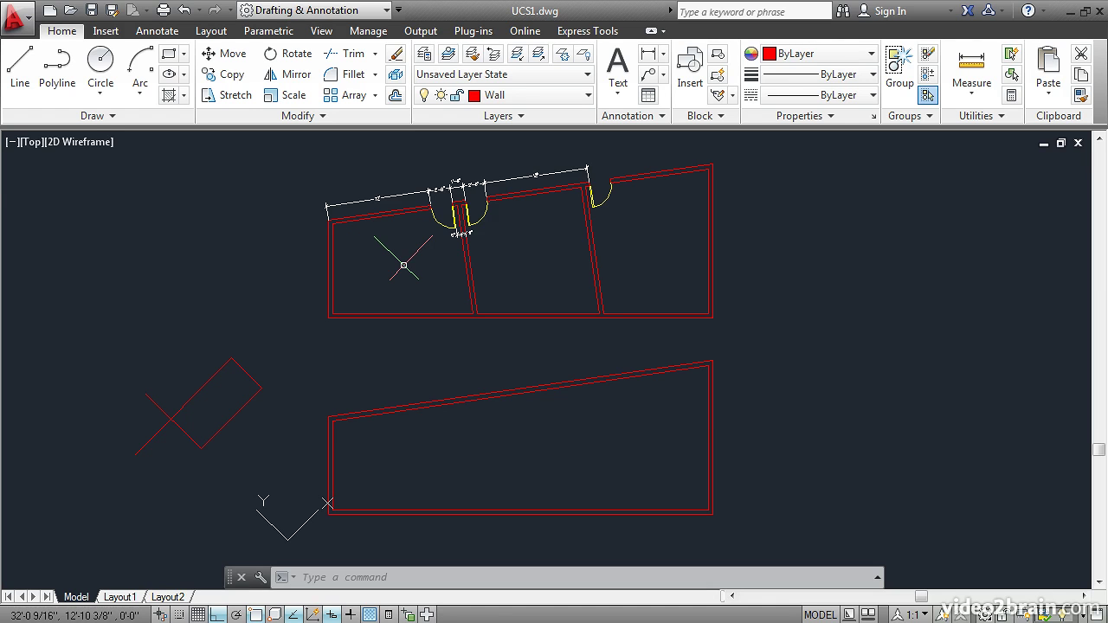
# Align the UCS to the outer slanted wall line of the lower floor plan, picking it near its upper right end.
pyautogui.write('UCS')
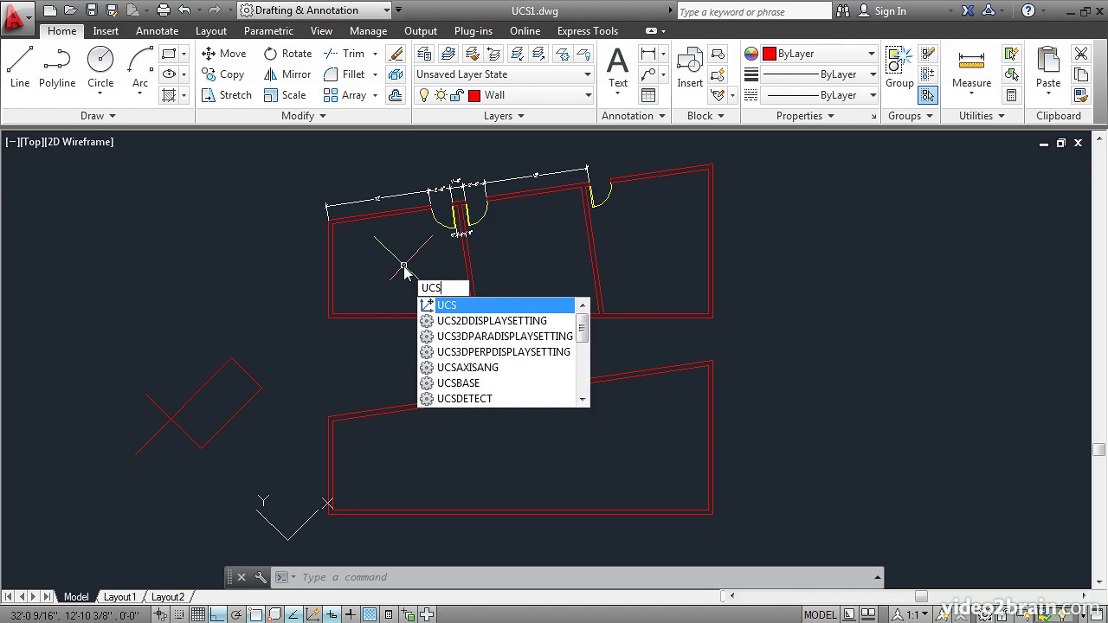
pyautogui.press('Return')
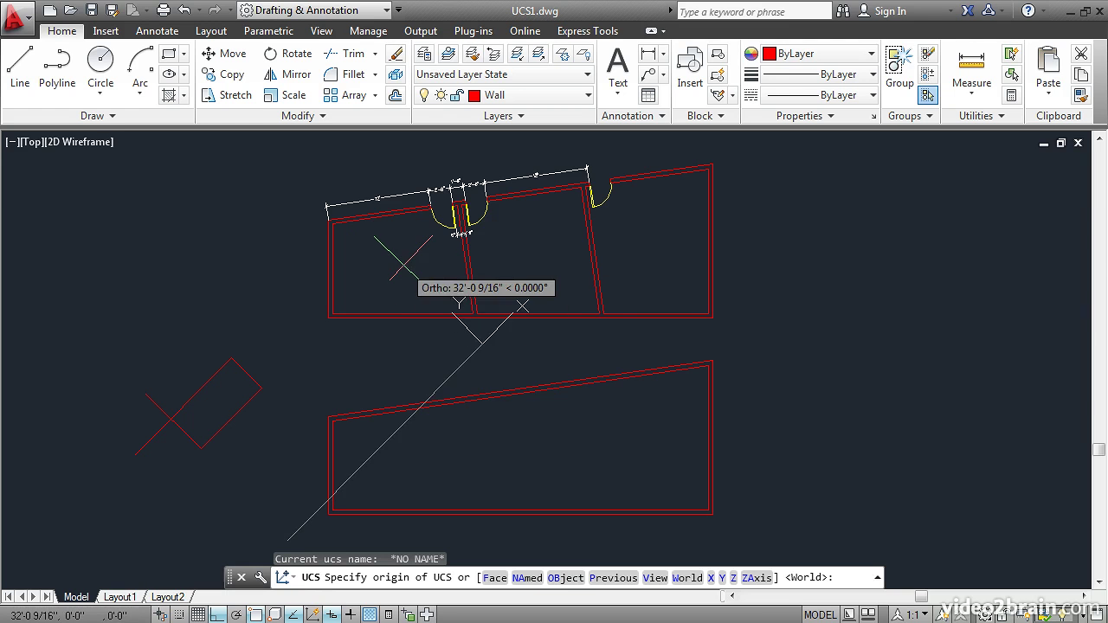
pyautogui.click(557, 578)
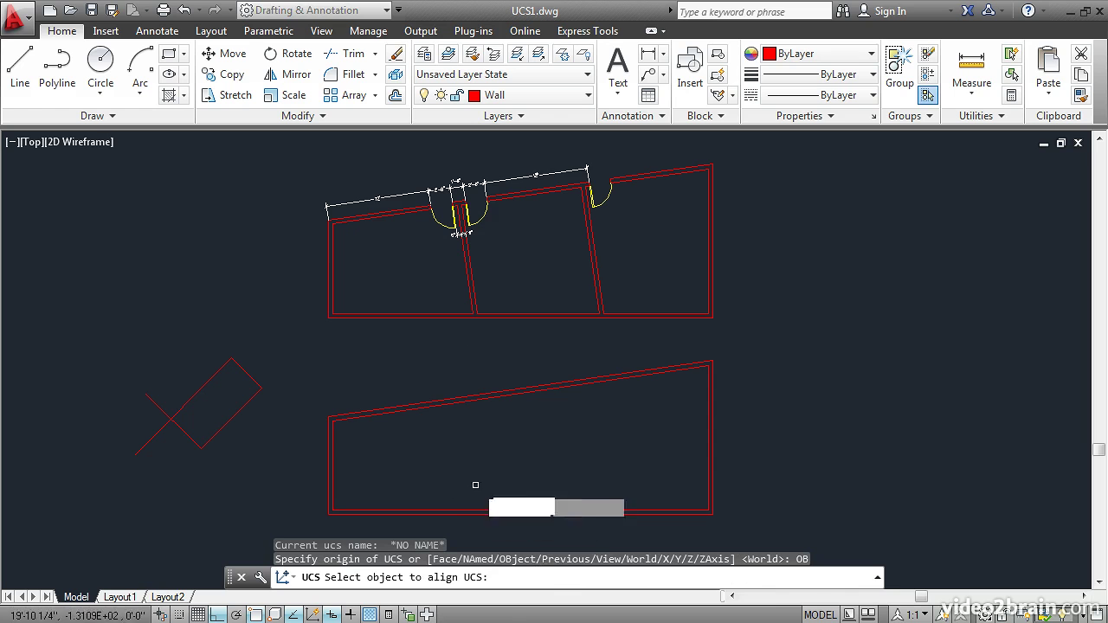
pyautogui.click(665, 365)
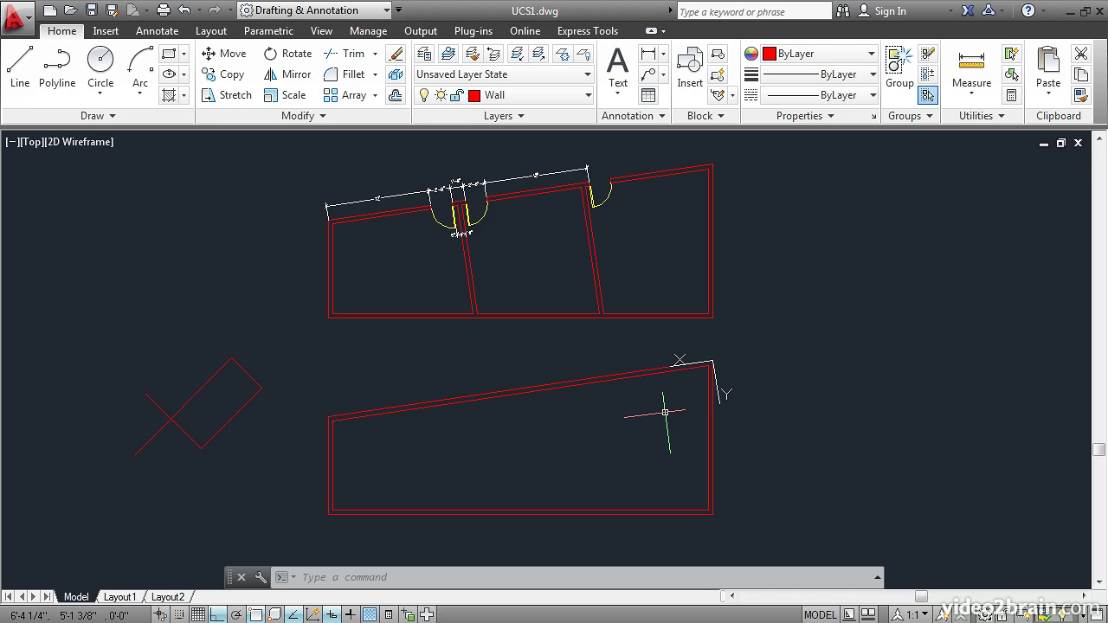
# Reset the UCS to World.
pyautogui.write('UCS')
pyautogui.press('Return')
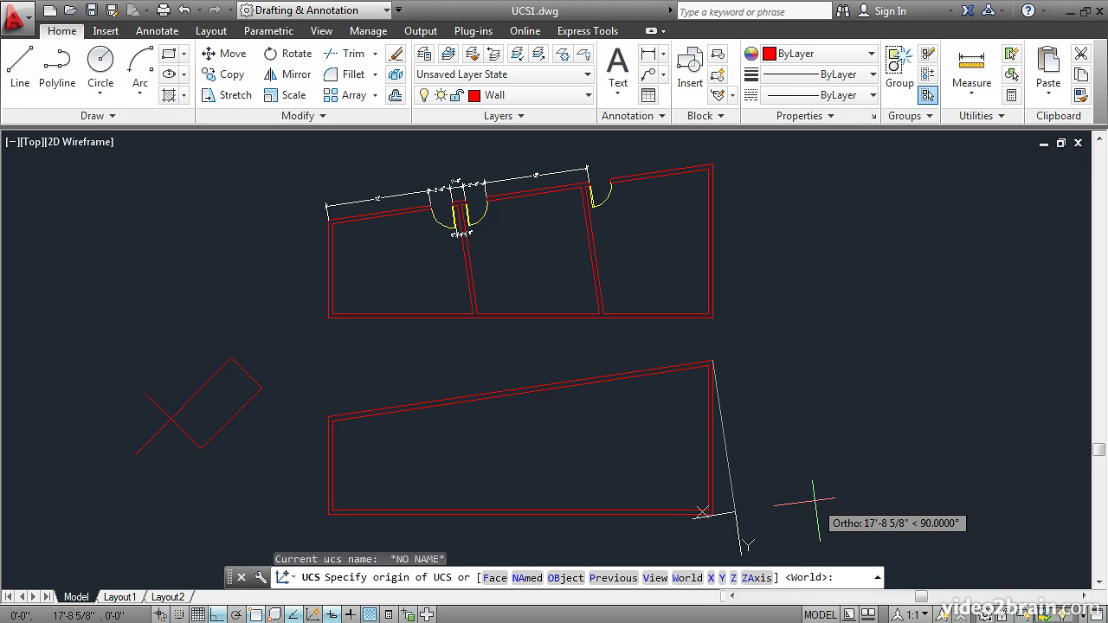
pyautogui.press('Return')
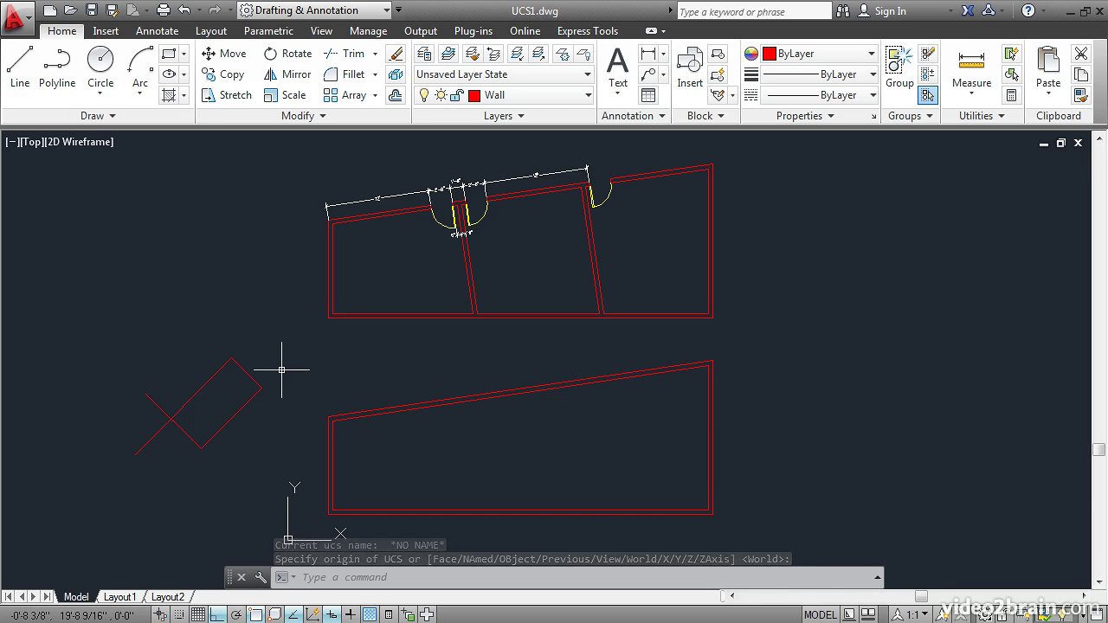
# Align the UCS to the lower plan's outer slanted wall line, picking it near its lower left end so the origin sits there.
pyautogui.press('Return')
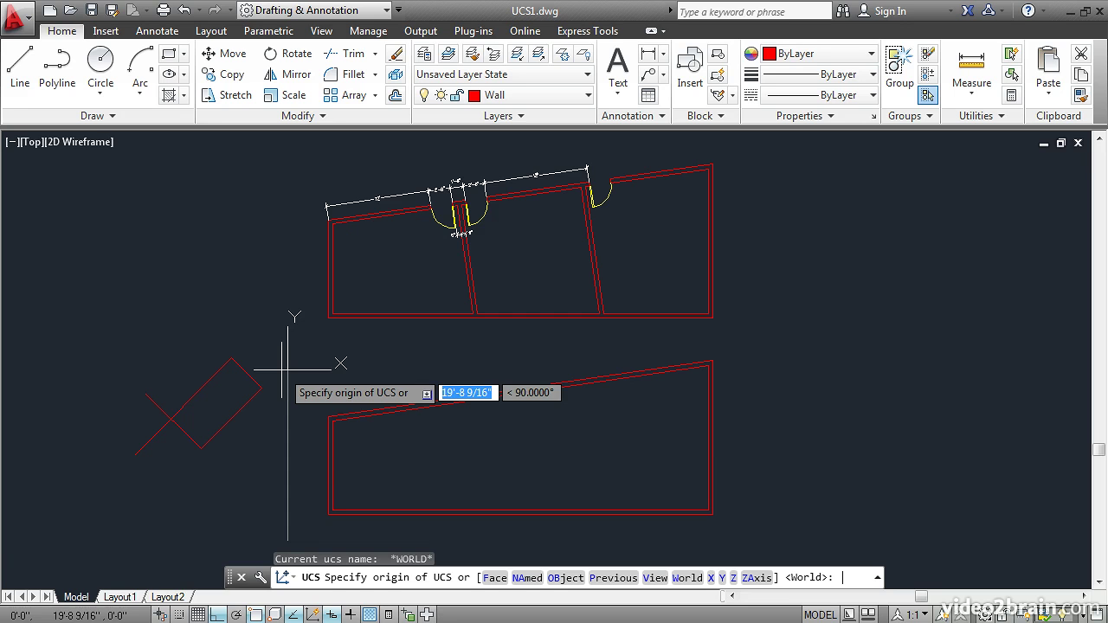
pyautogui.click(562, 579)
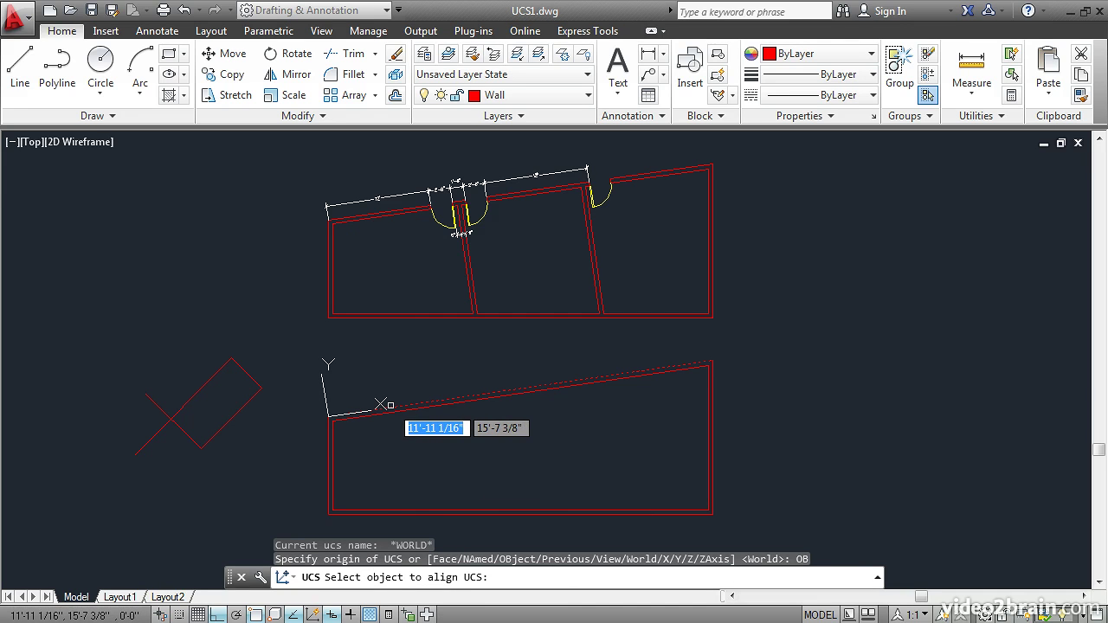
pyautogui.click(382, 405)
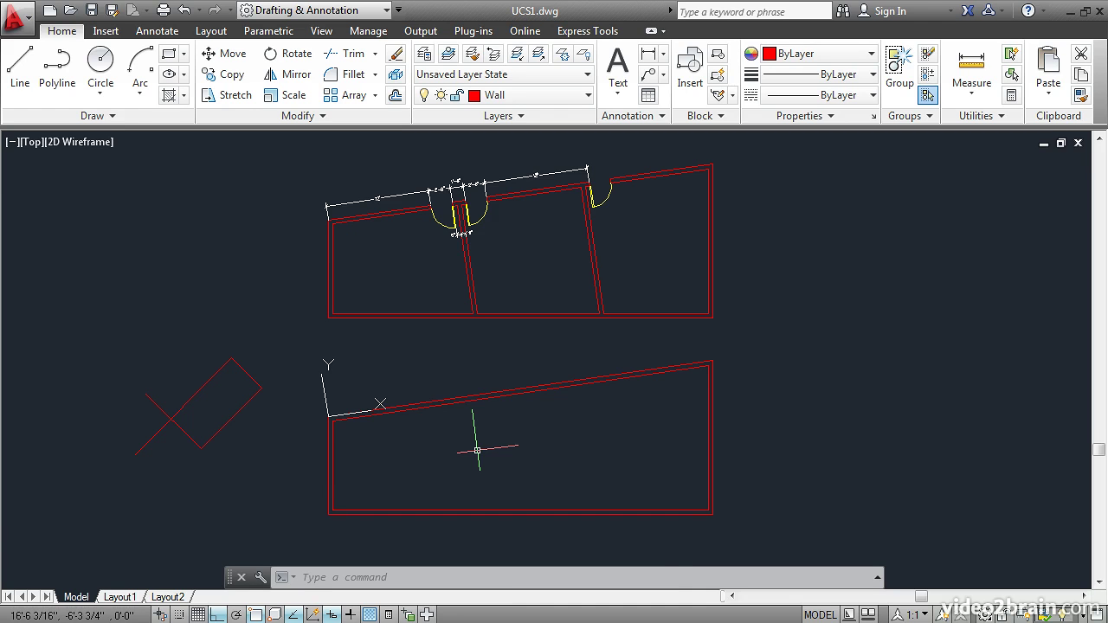
# Rotate the view to the plan of the current UCS with the PLAN command.
pyautogui.write('PLAN')
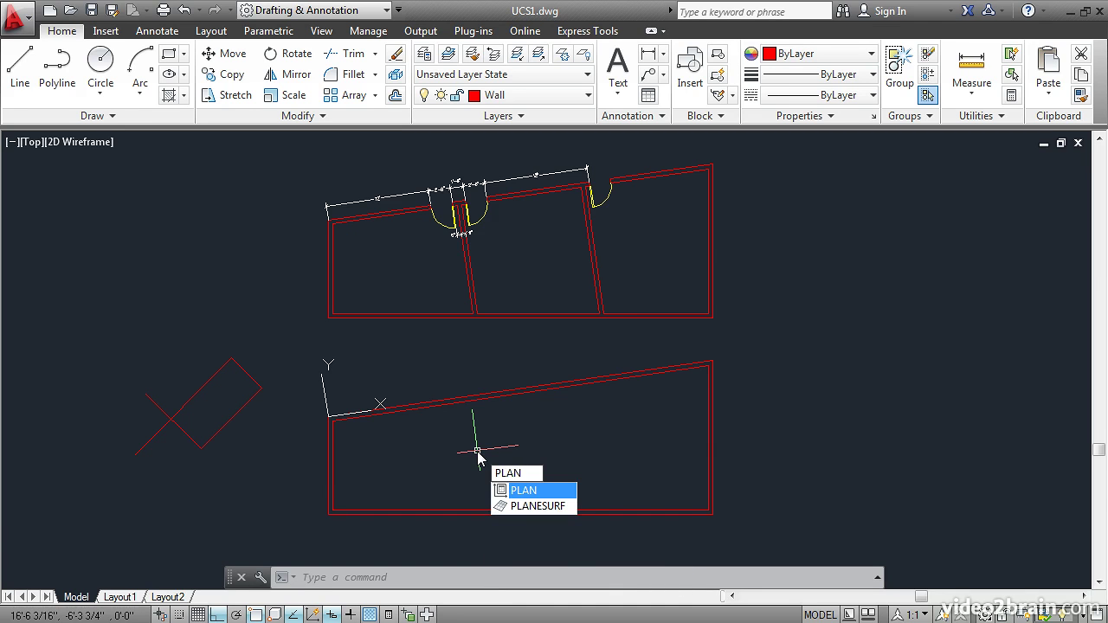
pyautogui.press('Return')
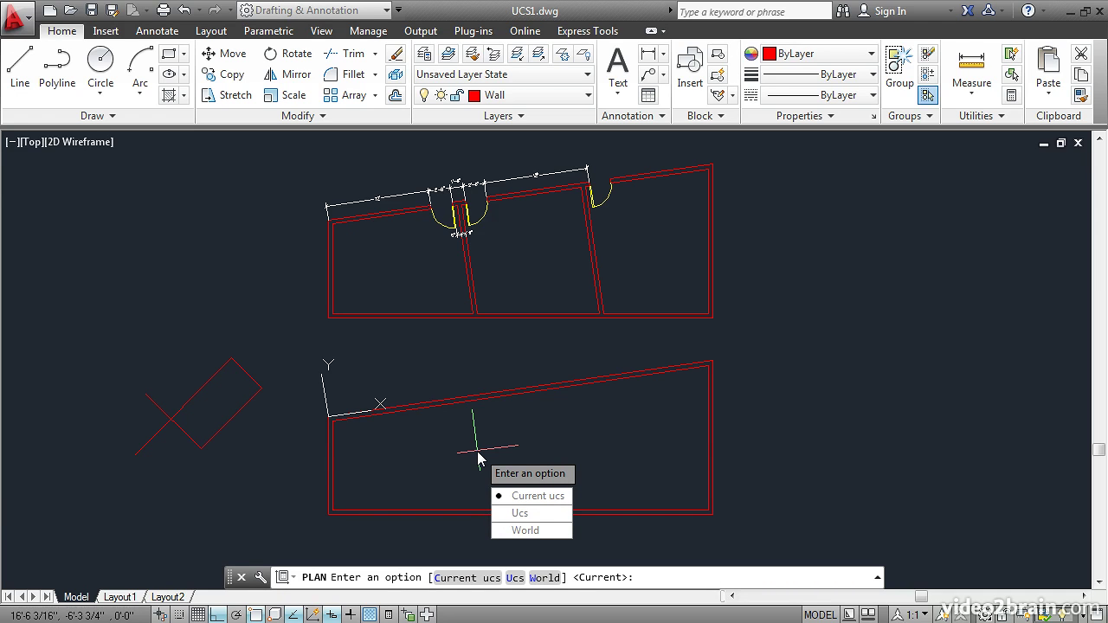
pyautogui.press('Return')
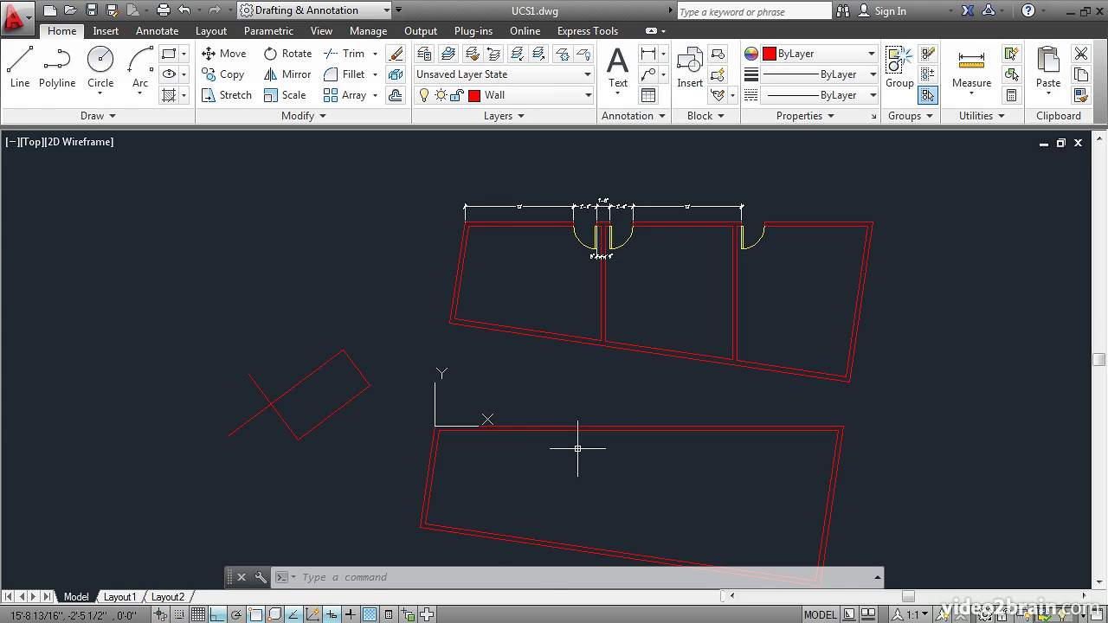
# Erase the four practice line segments left of the floor plans, selecting them with a crossing window.
pyautogui.click(376, 446)
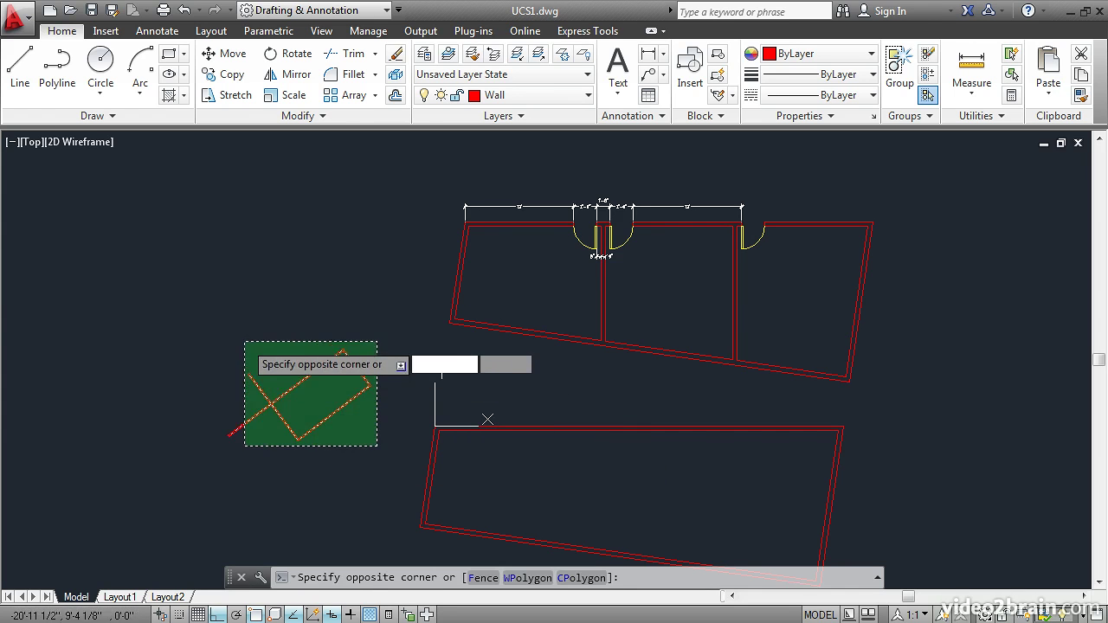
pyautogui.click(245, 342)
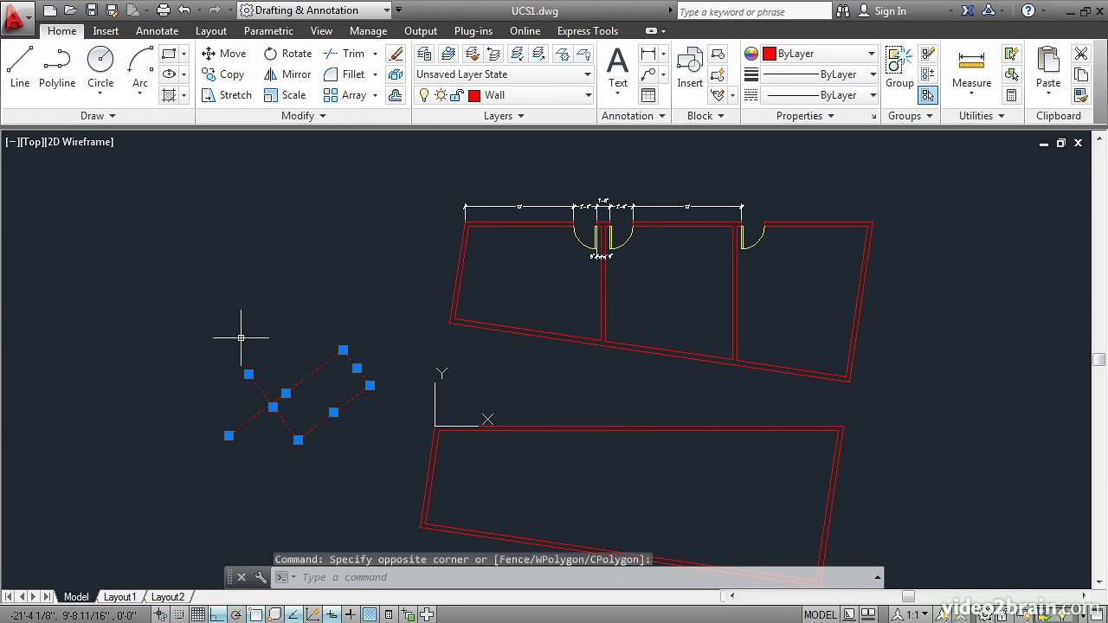
pyautogui.click(395, 58)
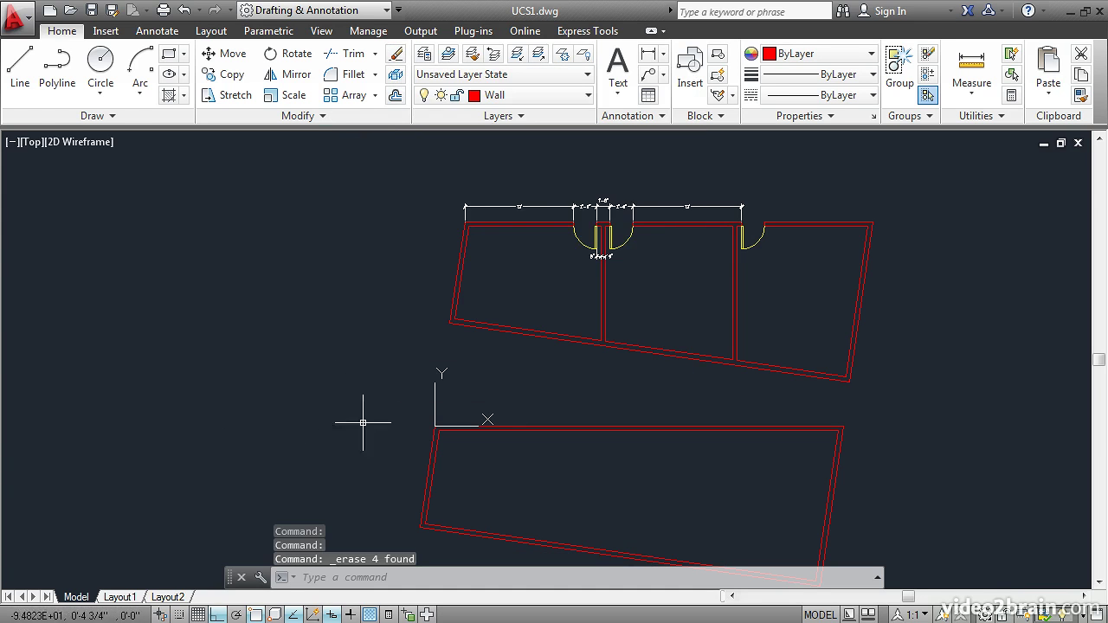
# Save the drawing as UCS2 in the My files folder.
pyautogui.moveTo(373, 440)
pyautogui.mouseDown(button='middle')
pyautogui.moveTo(254, 411)
pyautogui.moveTo(240, 391)
pyautogui.mouseUp(button='middle')
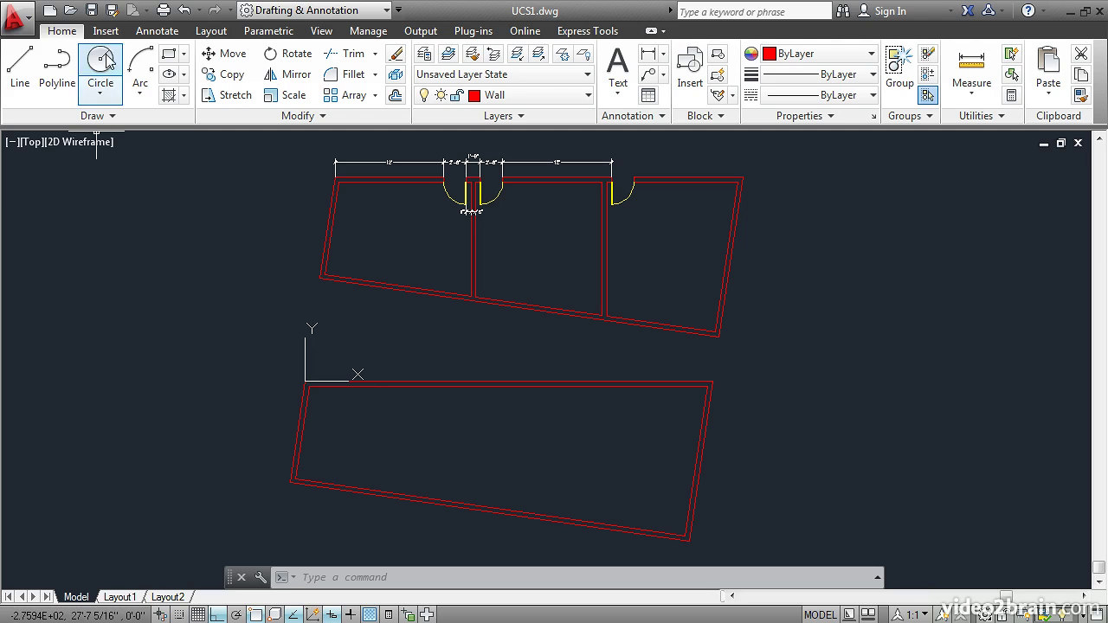
pyautogui.click(114, 11)
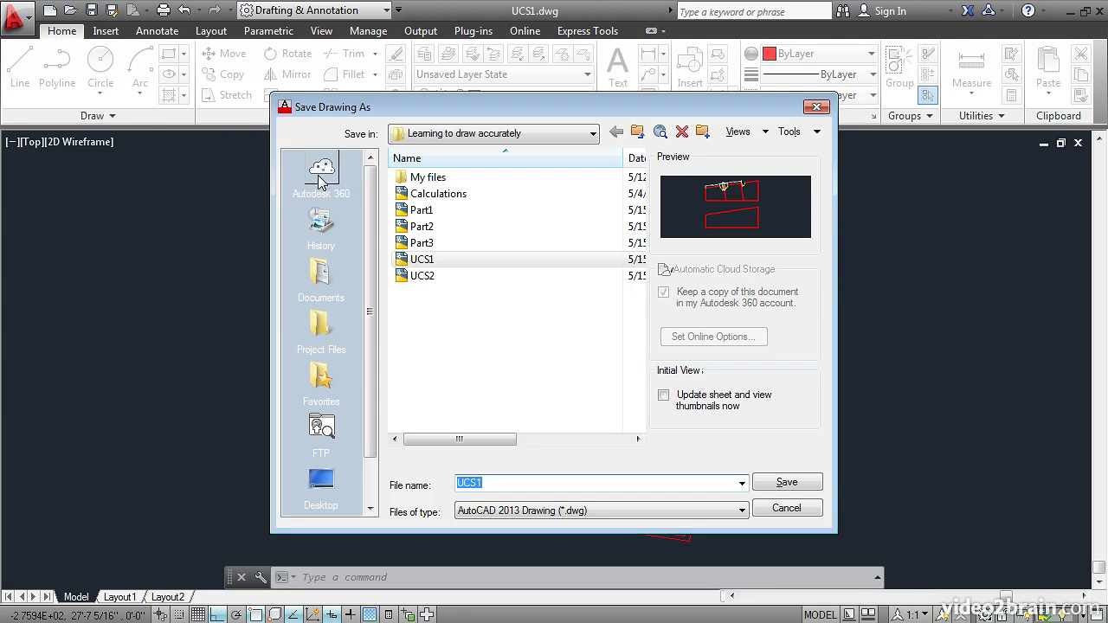
pyautogui.doubleClick(412, 183)
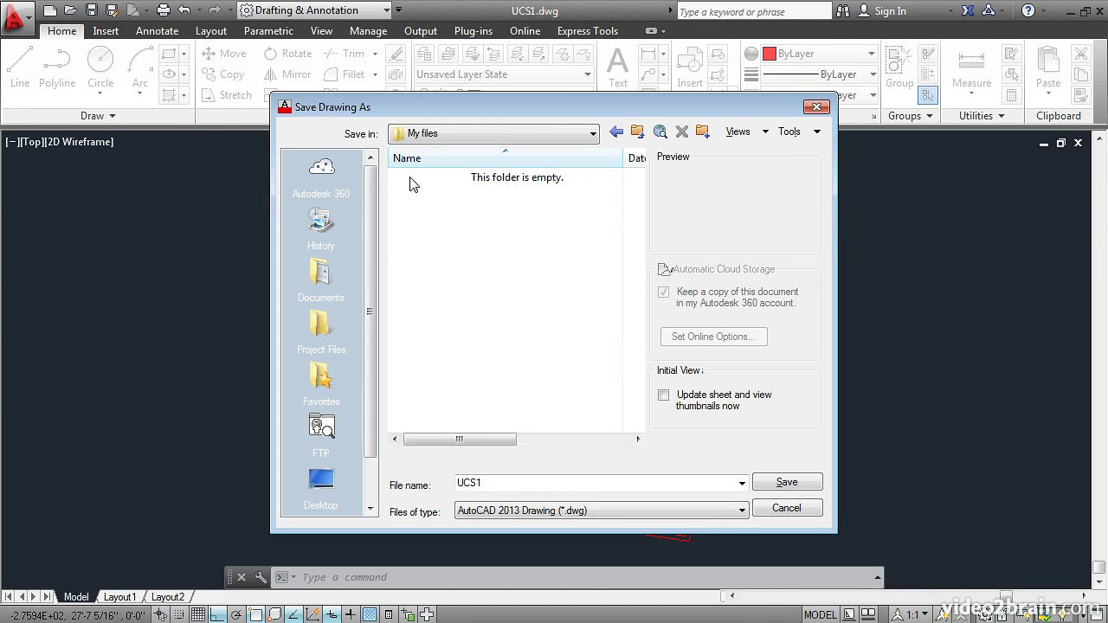
pyautogui.click(488, 482)
pyautogui.click(489, 483)
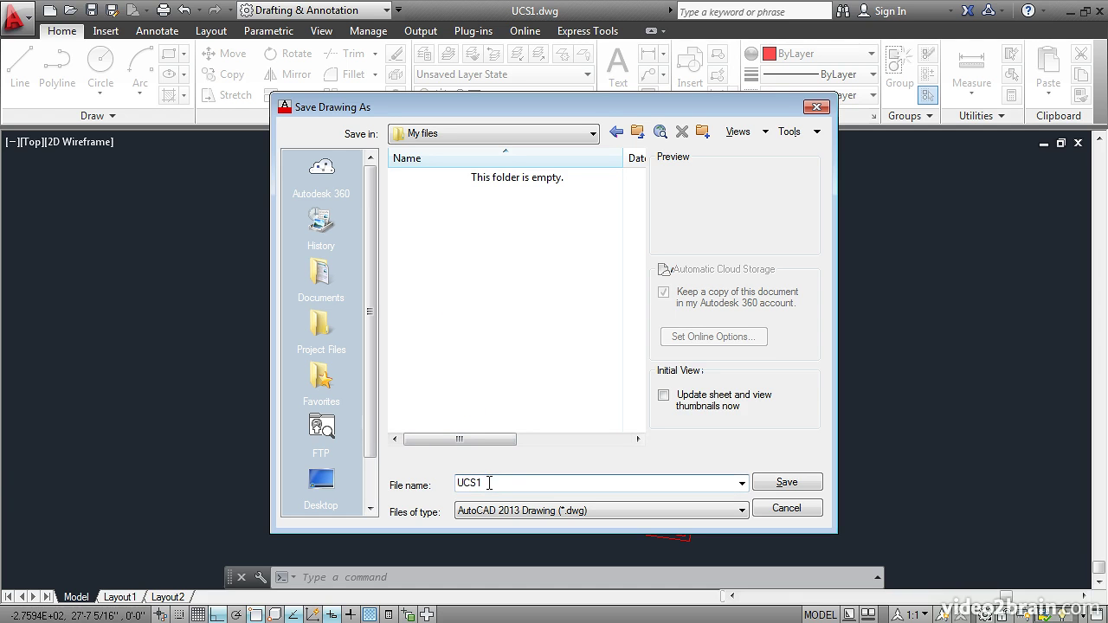
pyautogui.write('2')
pyautogui.click(784, 482)
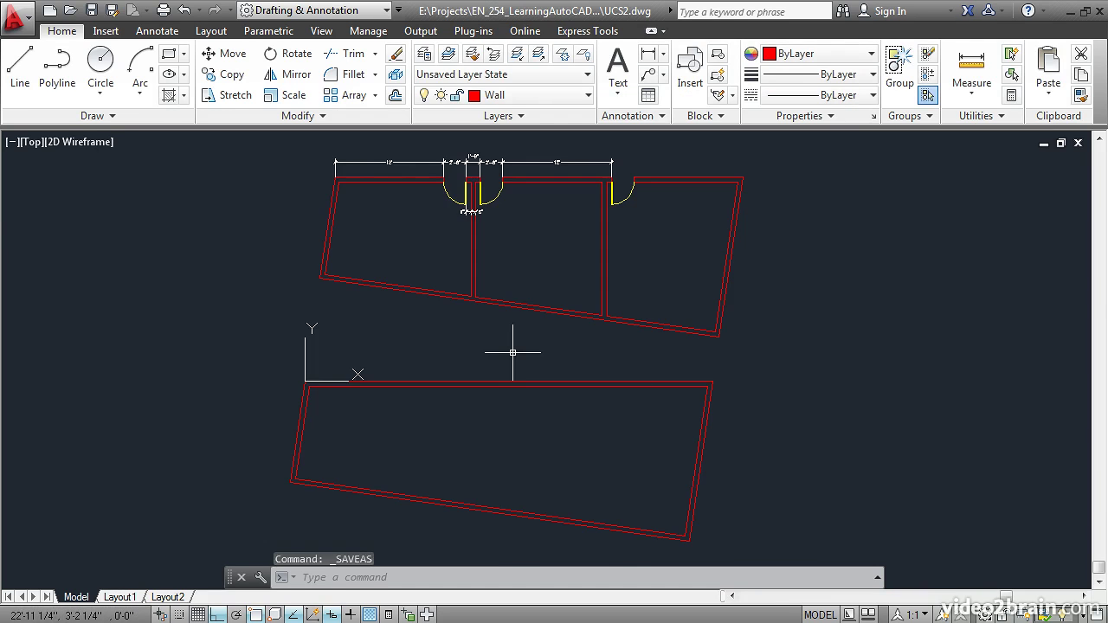